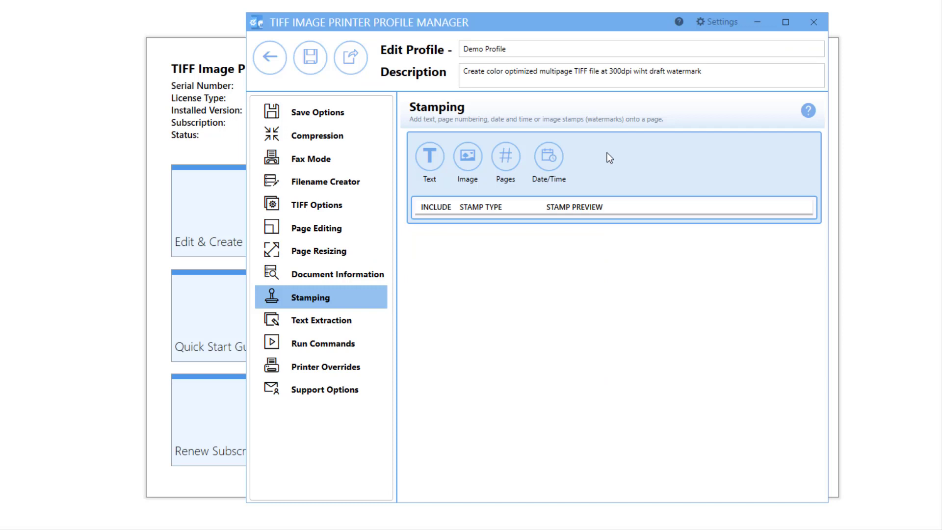
# Add one text, image, page-number and date/time stamp to Demo Profile's Stamping settings.
pyautogui.click(434, 157)
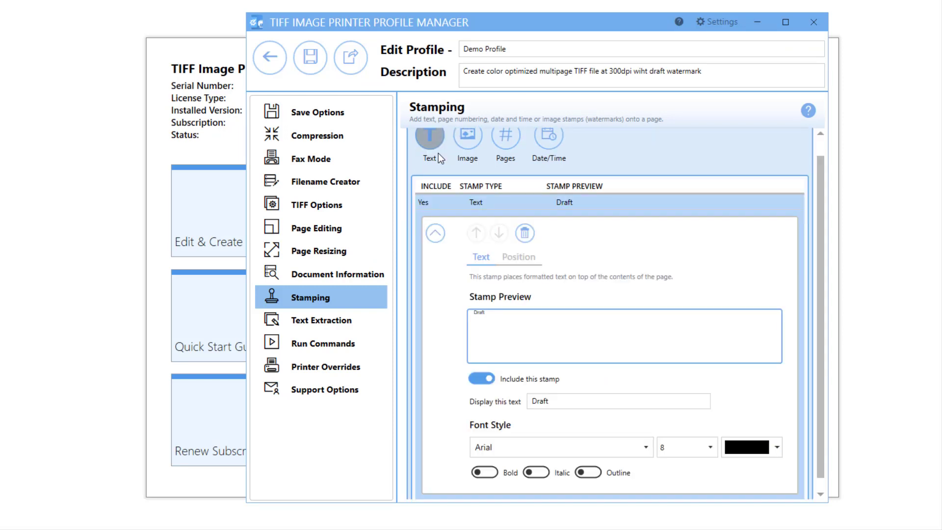
pyautogui.click(464, 143)
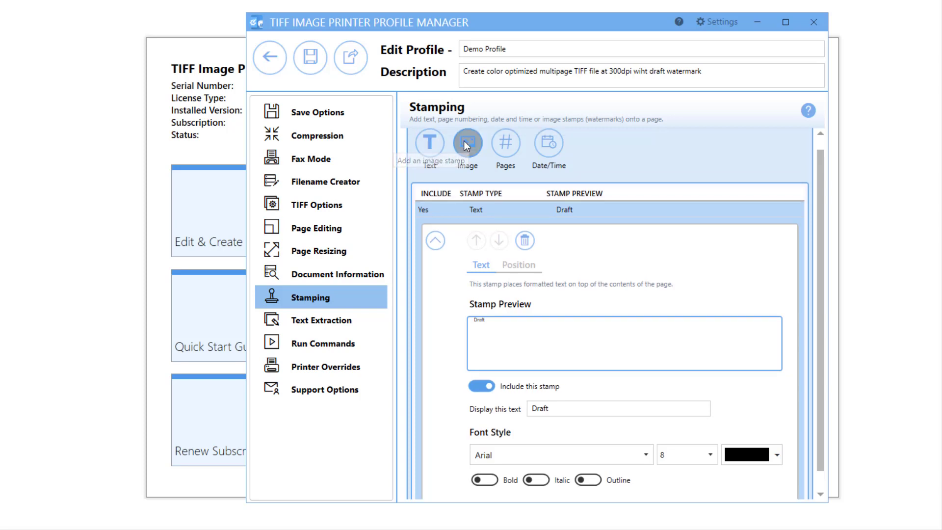
pyautogui.click(507, 153)
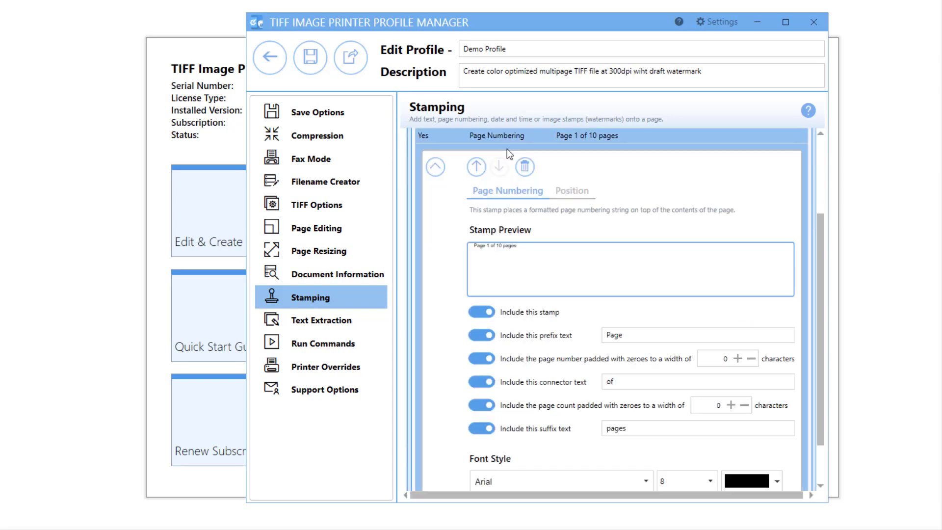
pyautogui.scroll(3, 508, 148)
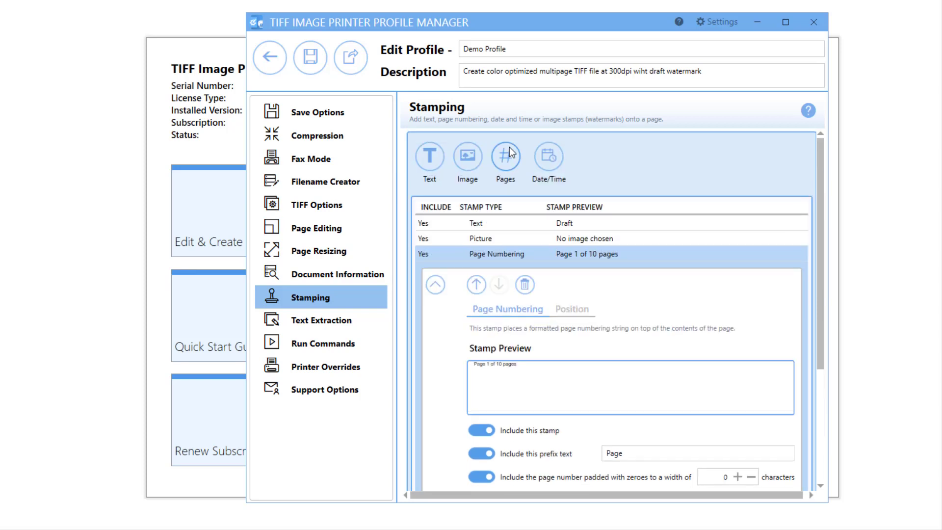
pyautogui.click(549, 155)
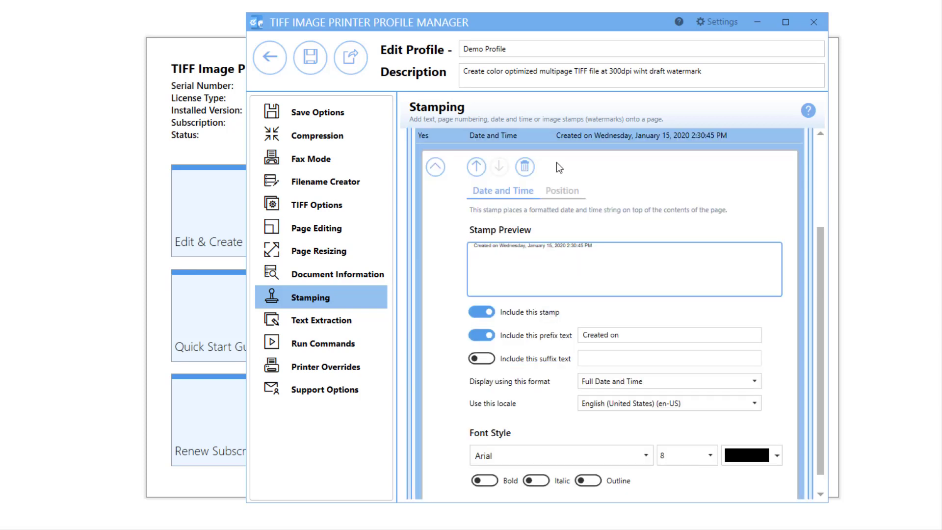
pyautogui.scroll(3, 556, 162)
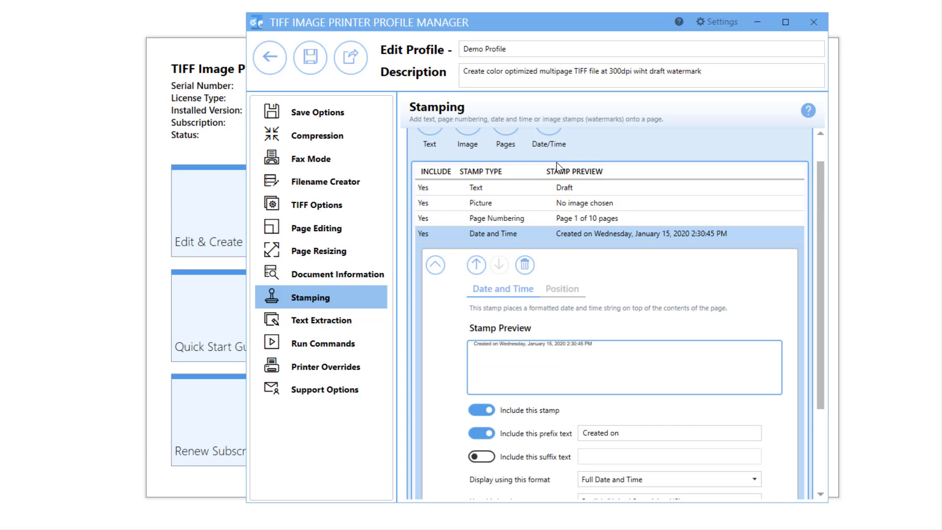
pyautogui.scroll(1, 564, 160)
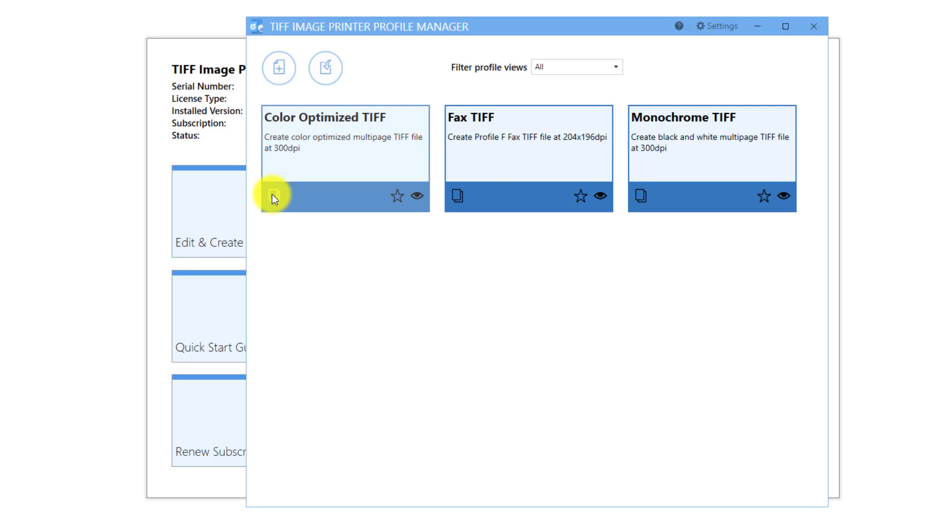
# Duplicate Color Optimized TIFF as 'Demo Profile', describing it as ending 'with date and time'.
pyautogui.click(272, 194)
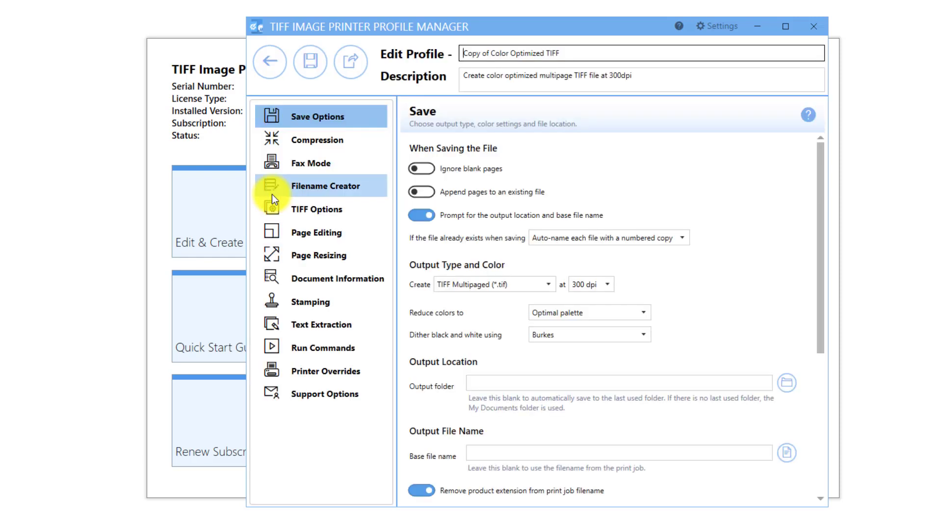
pyautogui.moveTo(578, 52); pyautogui.dragTo(460, 48)
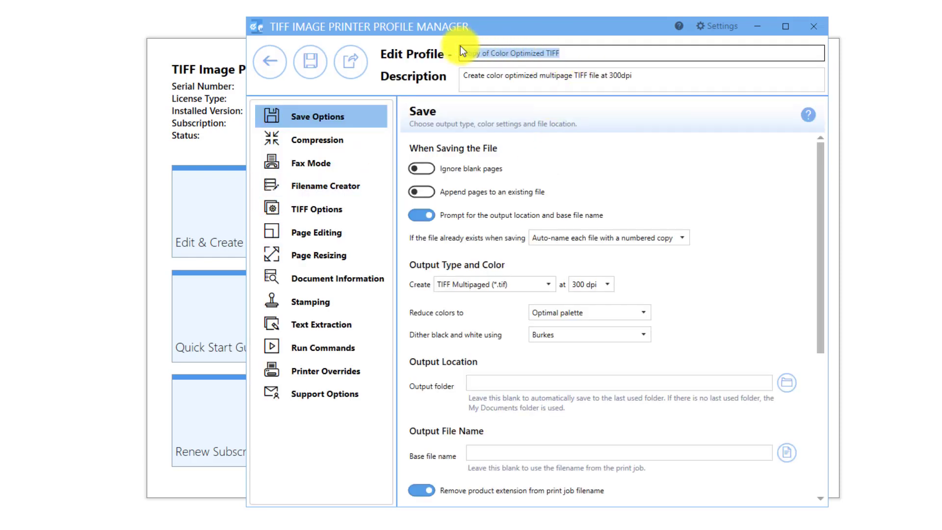
pyautogui.write('Demo Pr')
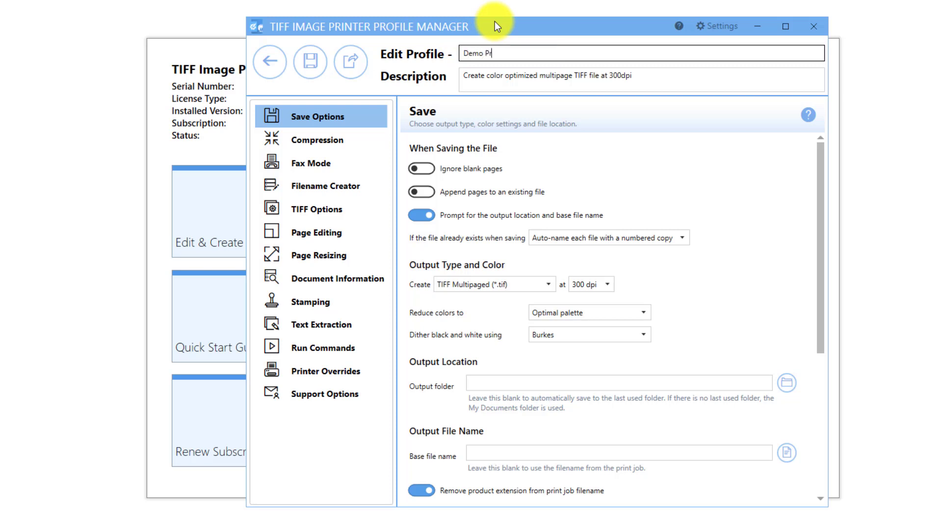
pyautogui.write('ofile')
pyautogui.press('Tab')
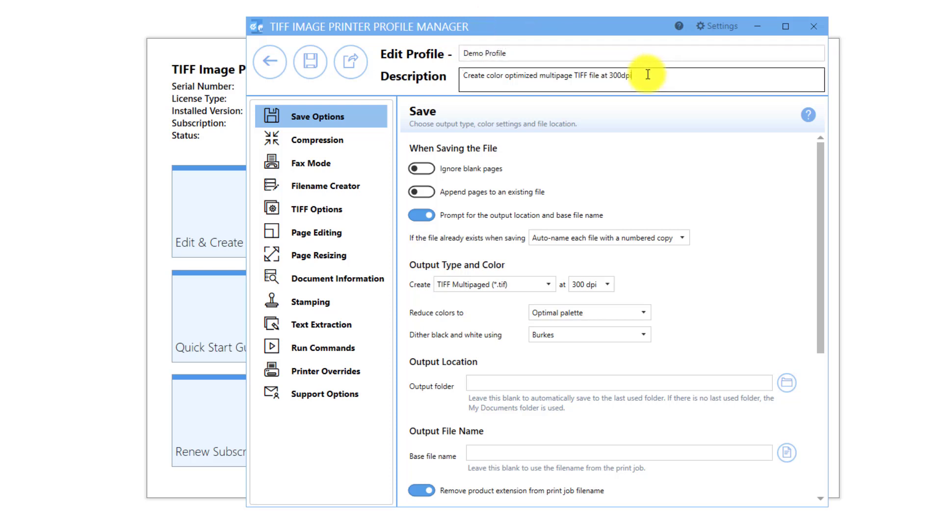
pyautogui.write('i with date ')
pyautogui.write('and time')
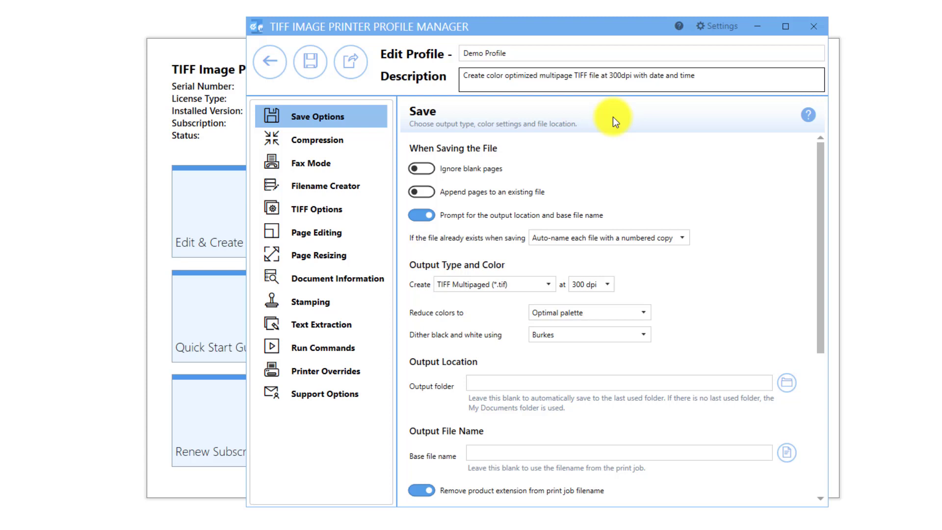
# Add a date stamp prefixed 'Created on' using the Full Date and Time format.
pyautogui.click(358, 299)
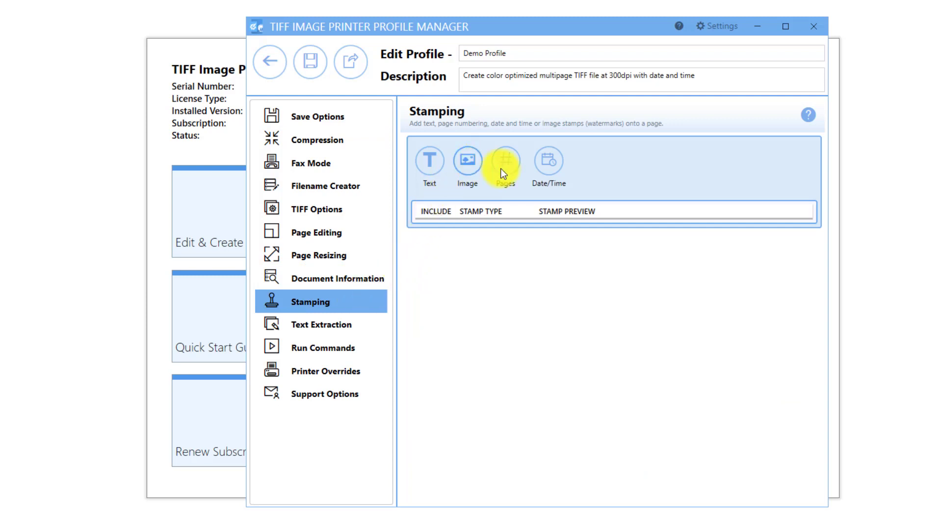
pyautogui.click(541, 167)
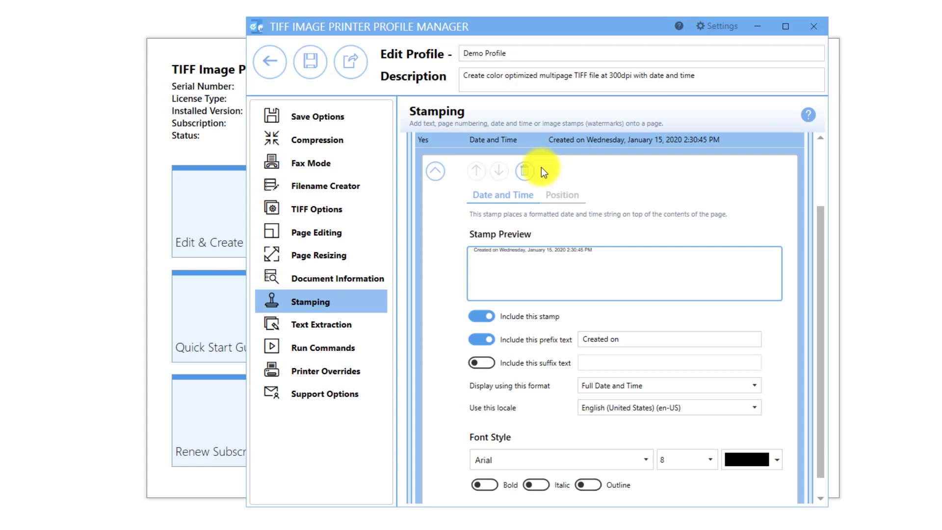
pyautogui.scroll(-1, 584, 274)
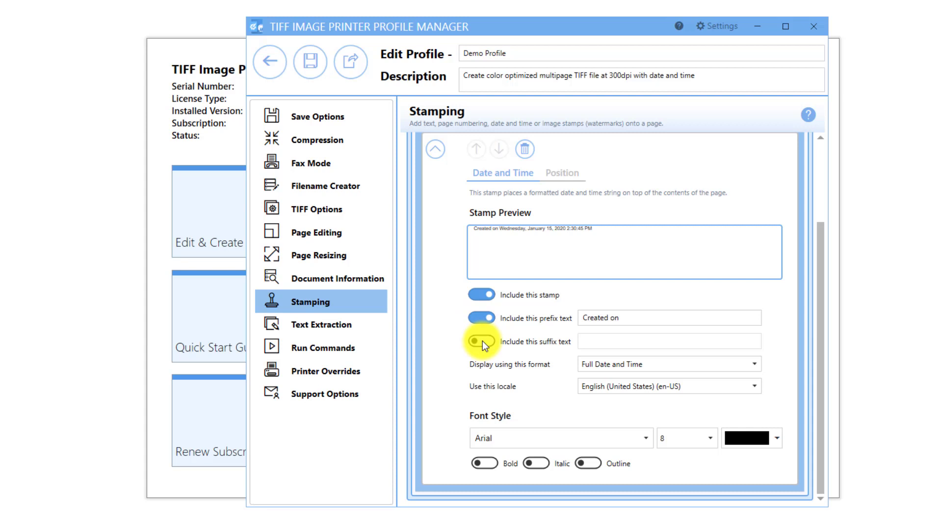
pyautogui.click(479, 316)
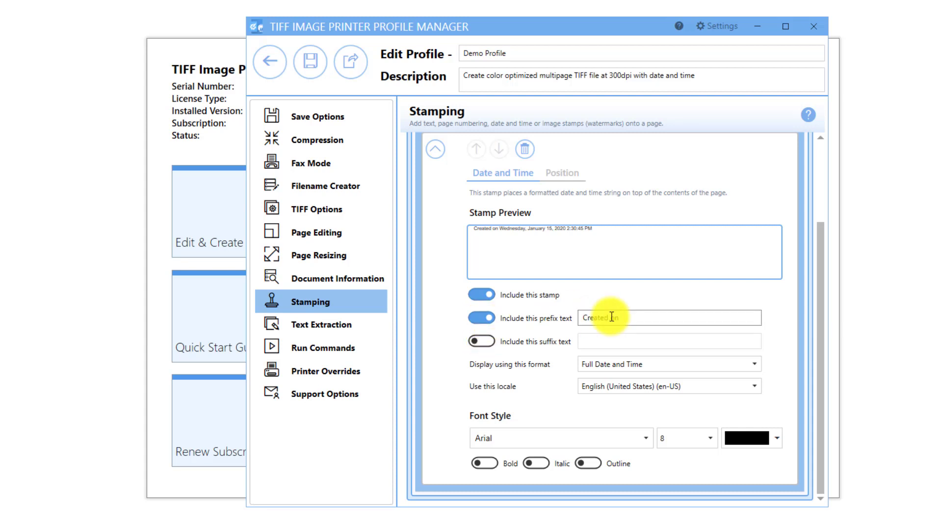
pyautogui.click(640, 320)
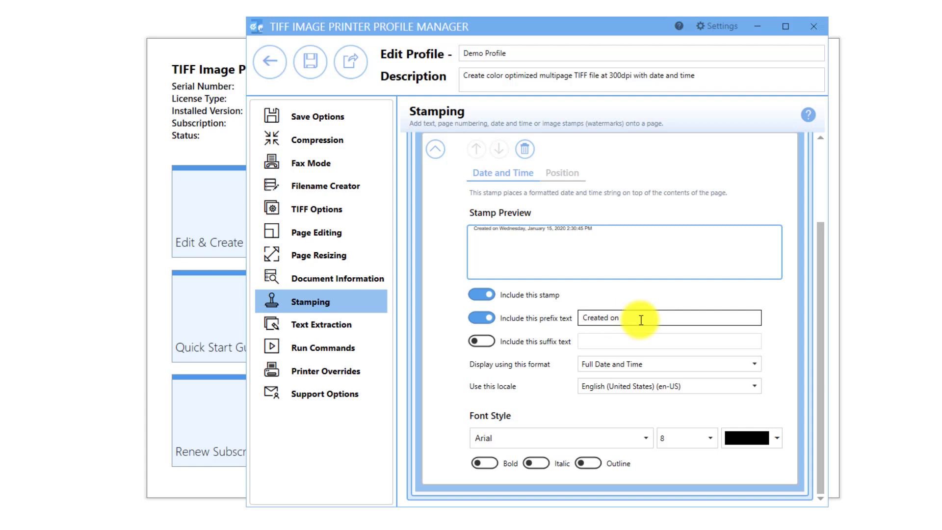
pyautogui.click(658, 364)
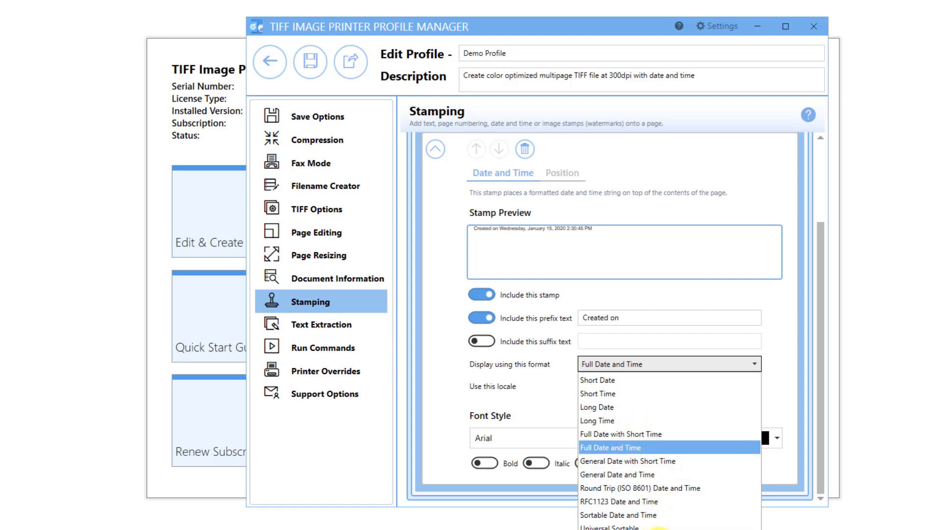
pyautogui.click(781, 403)
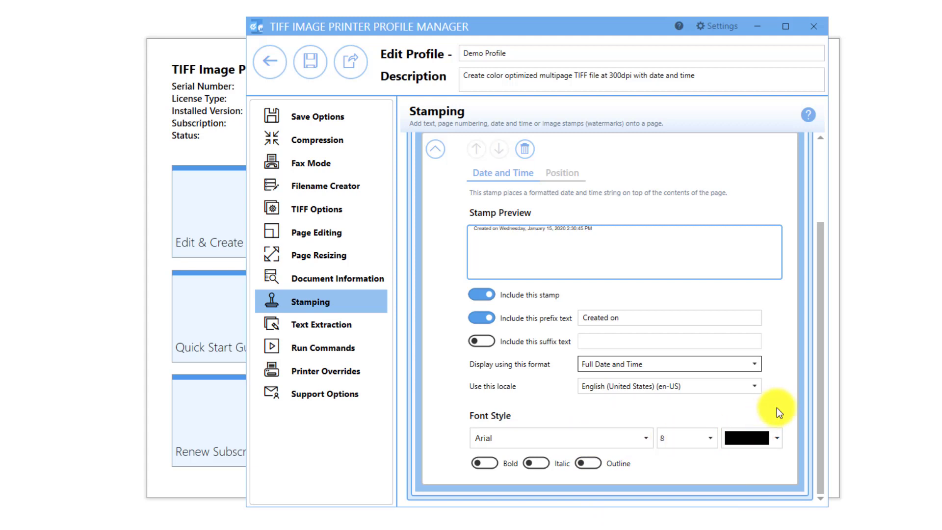
# Apply the 'Created on' stamp to All Pages, opaque, positioned top-left with zero offsets.
pyautogui.click(562, 173)
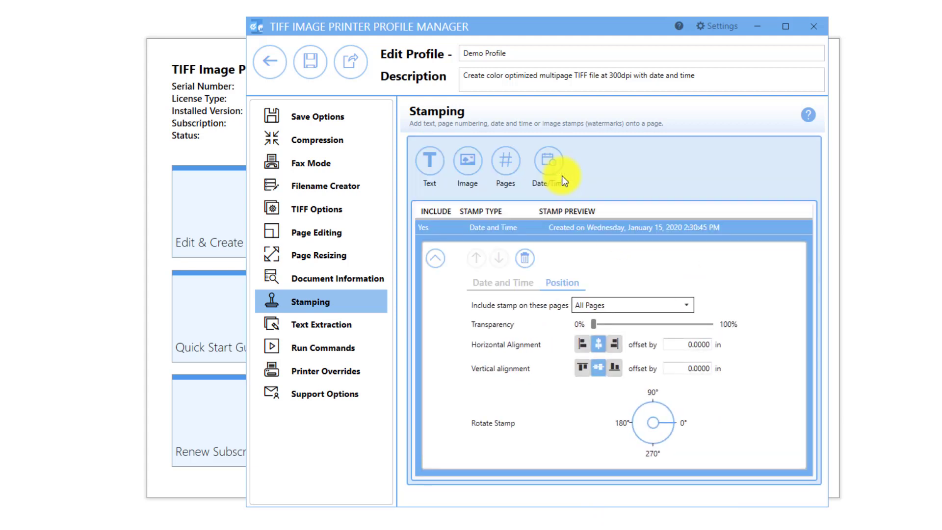
pyautogui.click(683, 303)
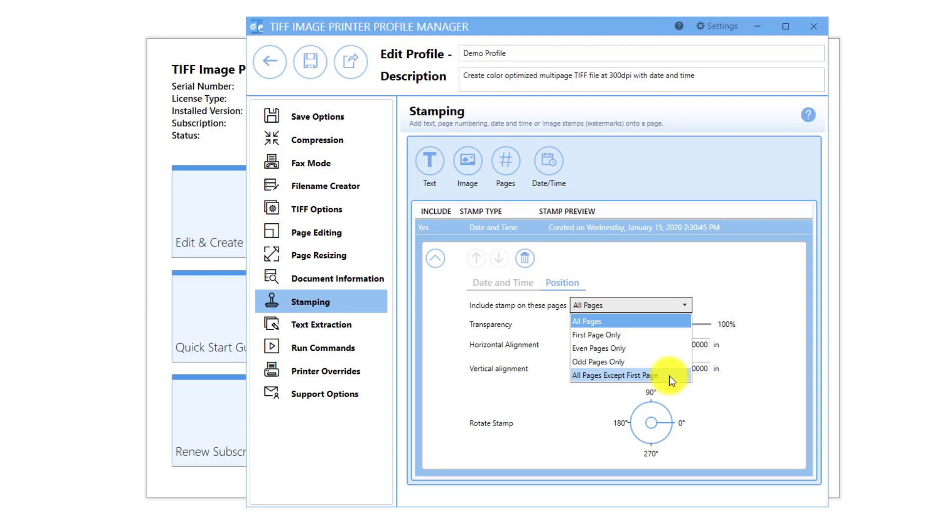
pyautogui.click(725, 299)
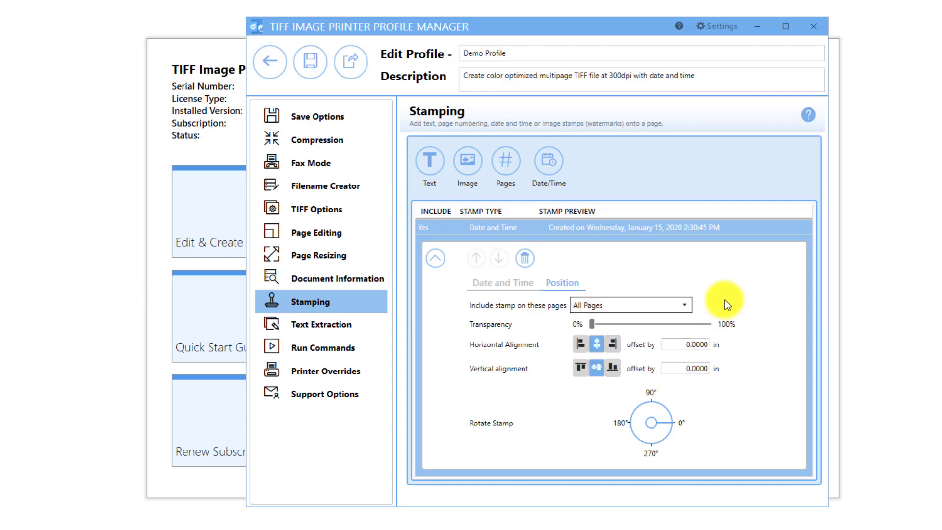
pyautogui.moveTo(593, 325); pyautogui.dragTo(596, 325)
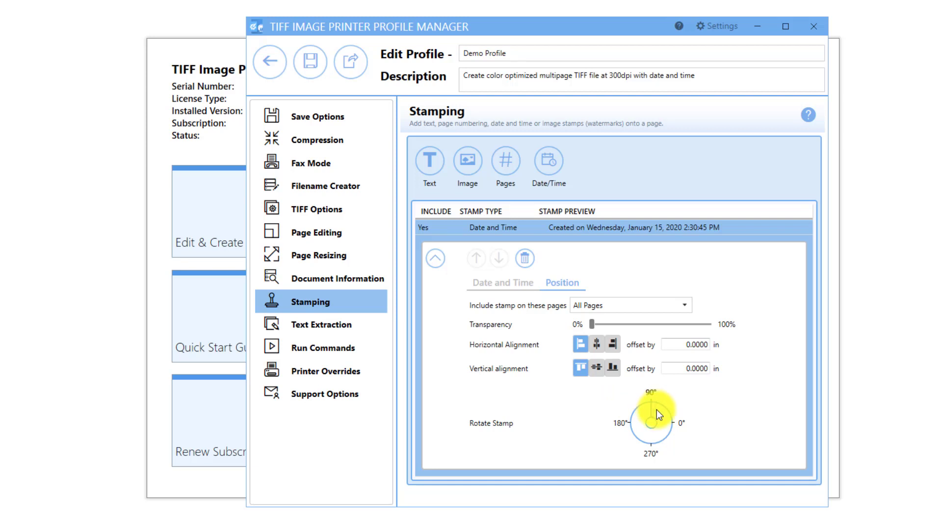
# Set stamp rotation to 0°, save Demo Profile, and close the Profile Manager.
pyautogui.click(674, 423)
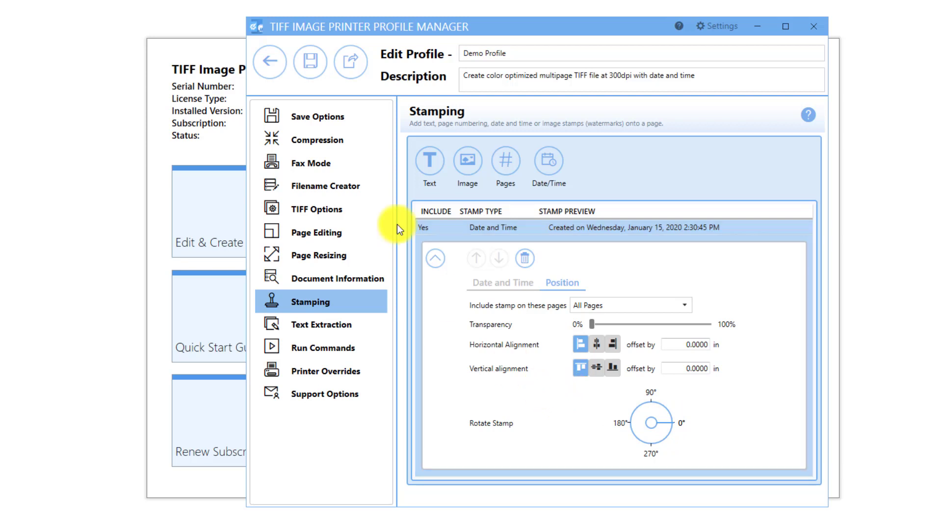
pyautogui.click(314, 79)
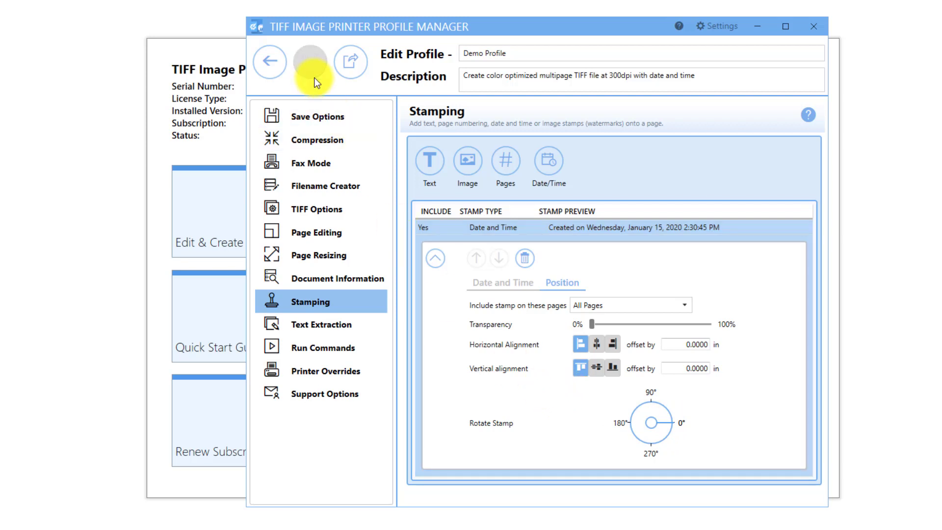
pyautogui.click(280, 74)
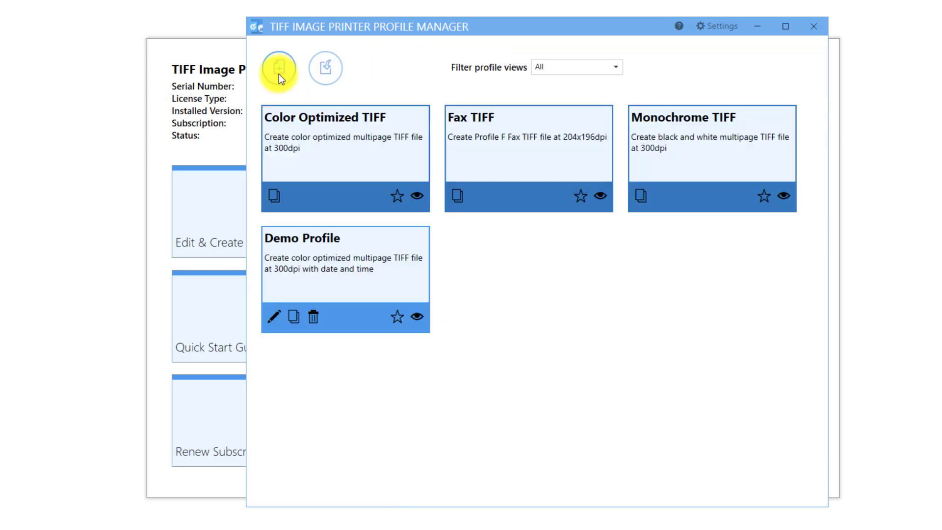
pyautogui.click(820, 26)
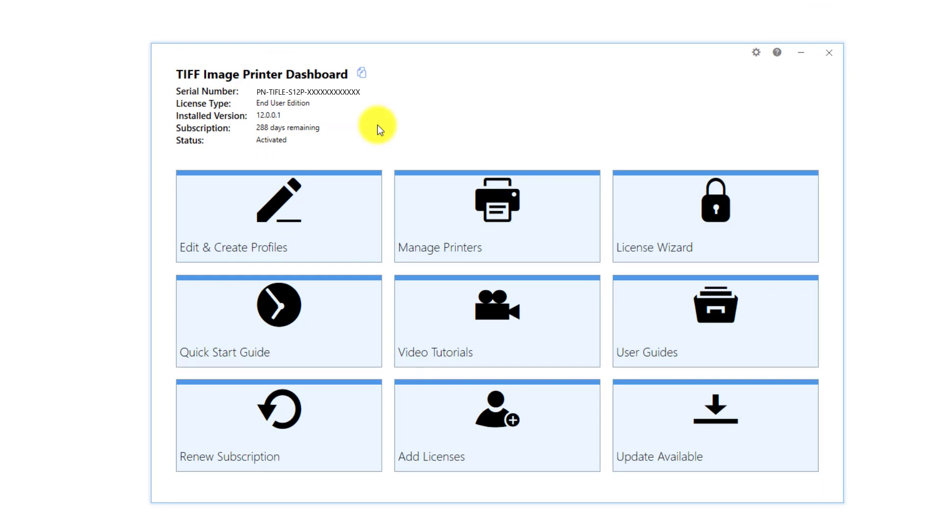
# Assign Demo Profile to TIFF Image Printer 12 under Manage Printers and save.
pyautogui.click(498, 221)
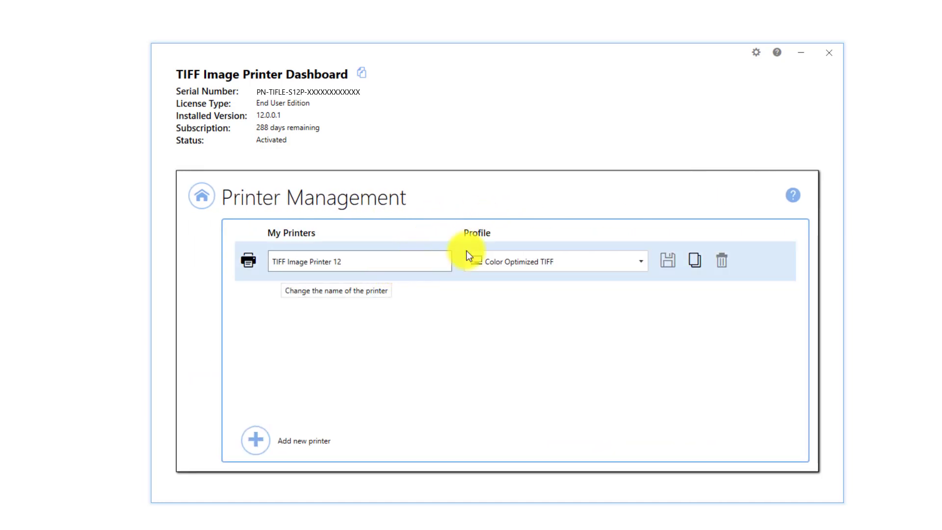
pyautogui.click(640, 261)
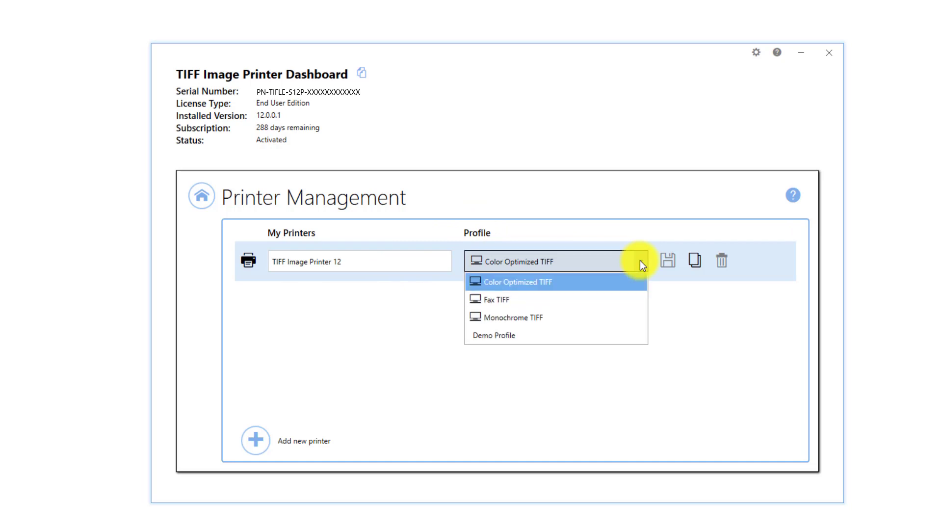
pyautogui.click(565, 339)
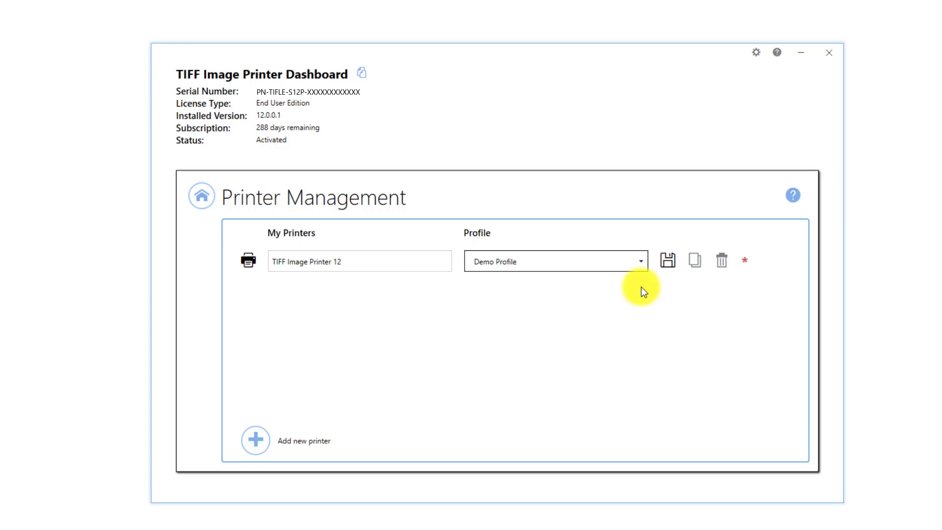
pyautogui.click(669, 259)
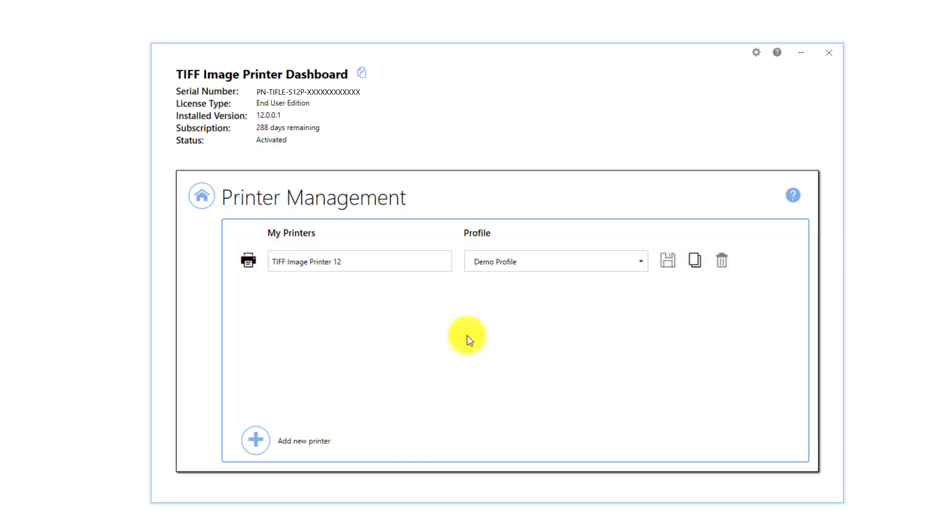
pyautogui.click(201, 207)
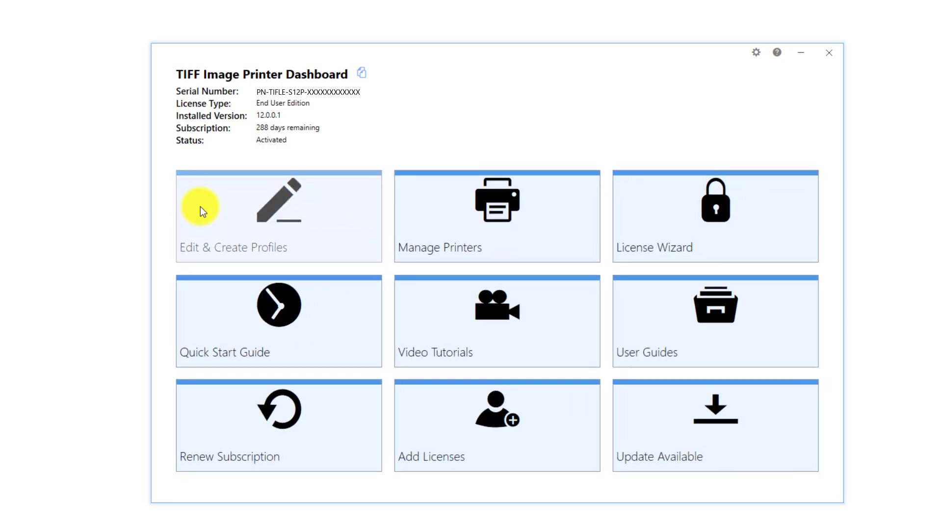